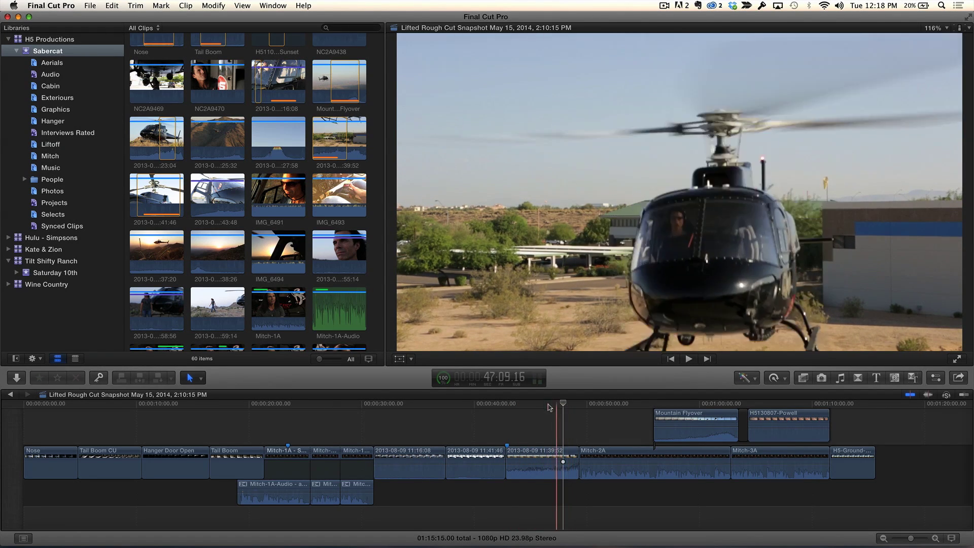
Step: Turn down the volume of the 11:39:52 takeoff clip near 43 seconds and play its end
left_click(510, 404)
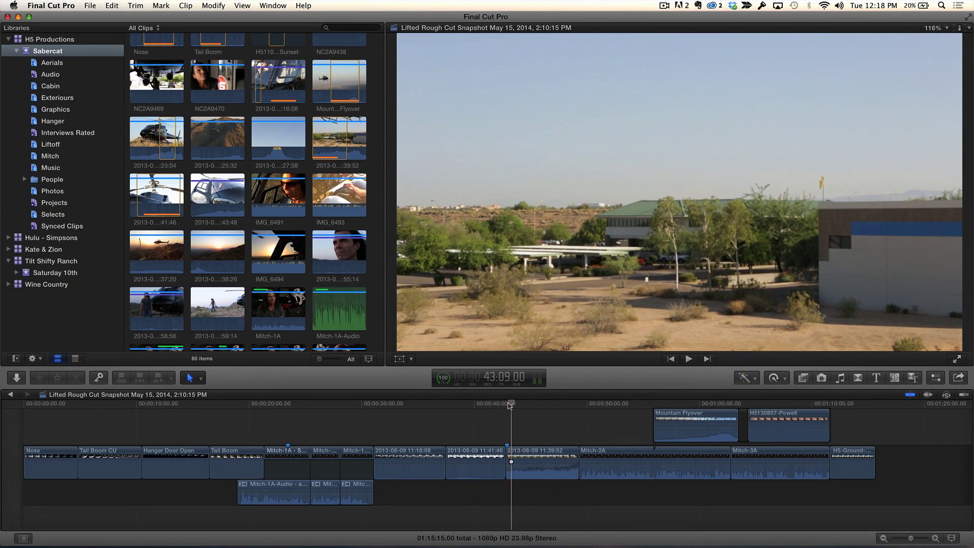
left_click_drag(527, 460, 527, 476)
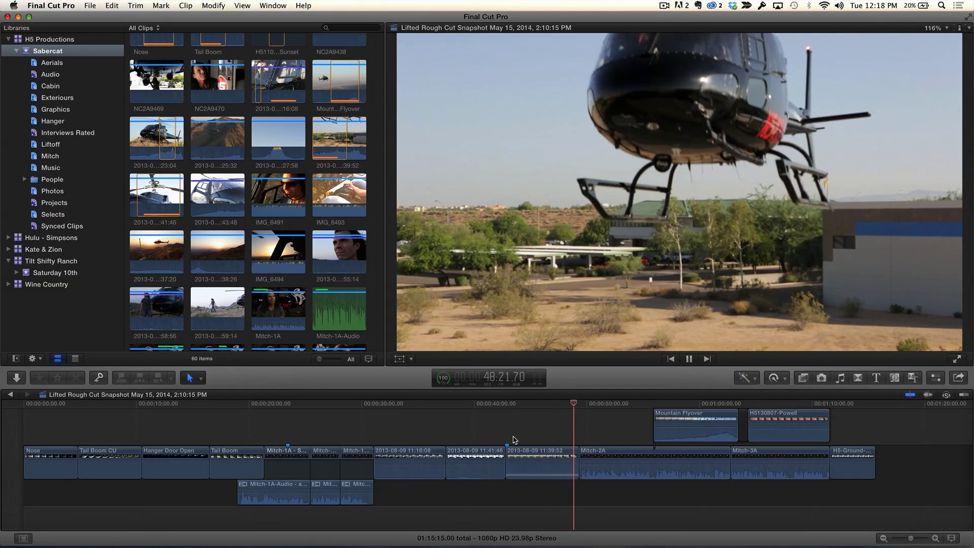
key("space")
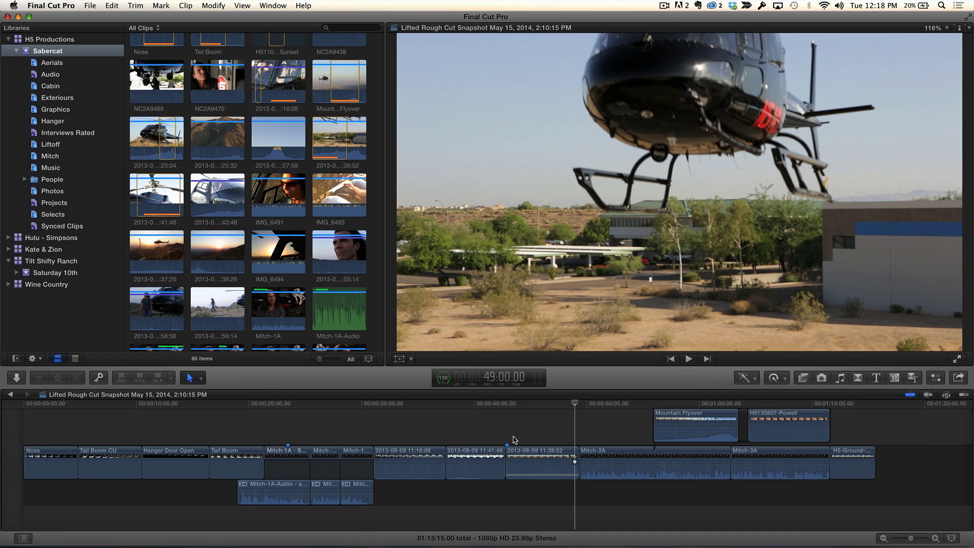
Step: Preview the 11:23:04 helicopter shot in the browser and drag it onto the 11:39:52 clip
left_click(163, 143)
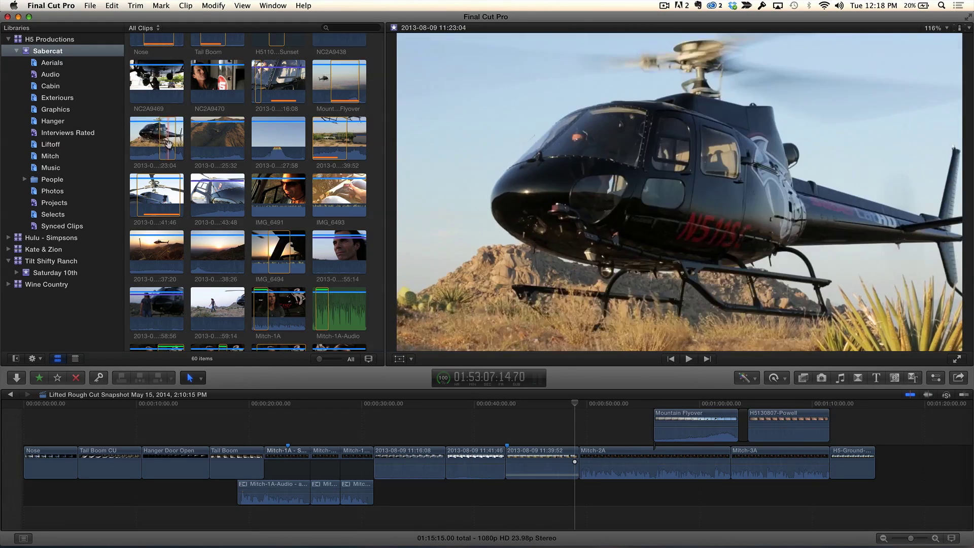
left_click(166, 146)
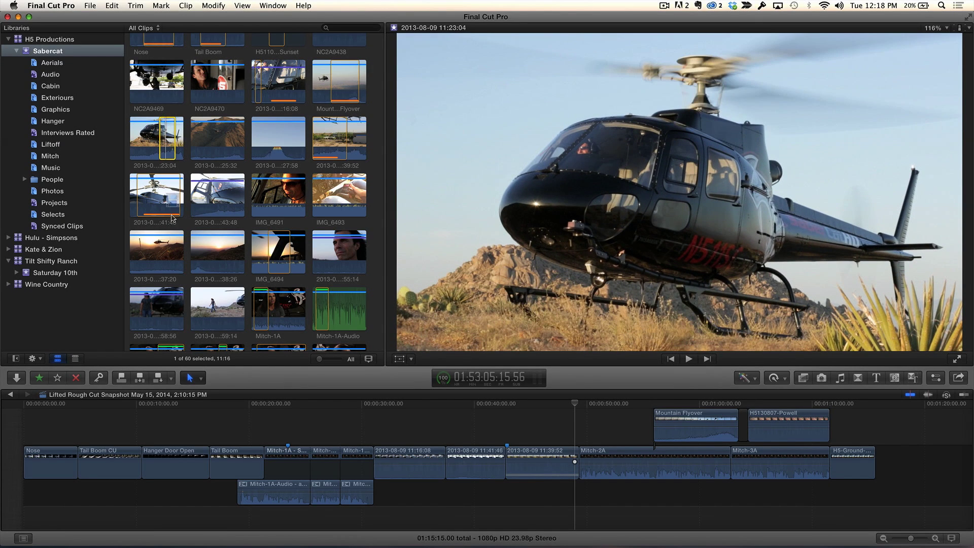
left_click_drag(165, 147, 530, 454)
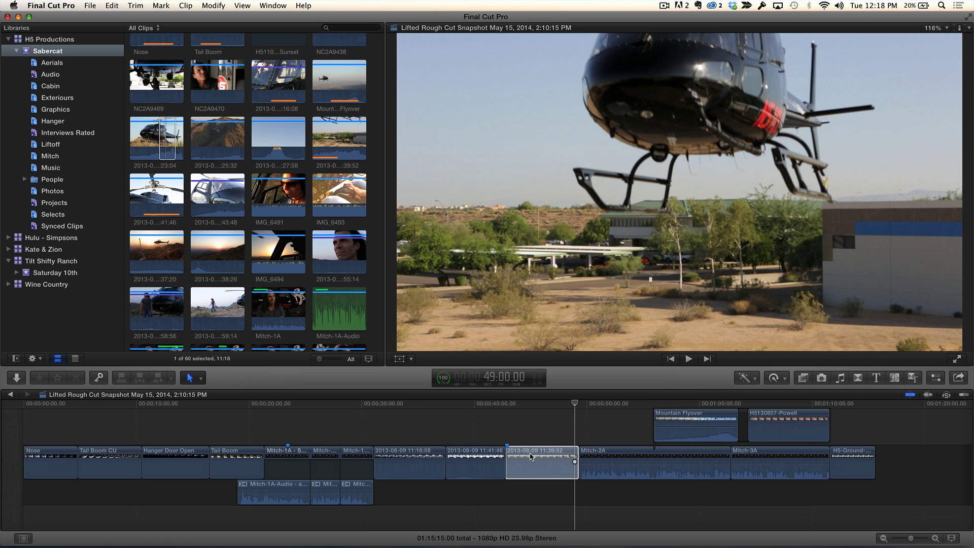
Step: Replace the 11:39:52 clip with an 11:23:04-led audition, add the 13:38:36 shot, and open the audition
left_click_drag(530, 456, 531, 457)
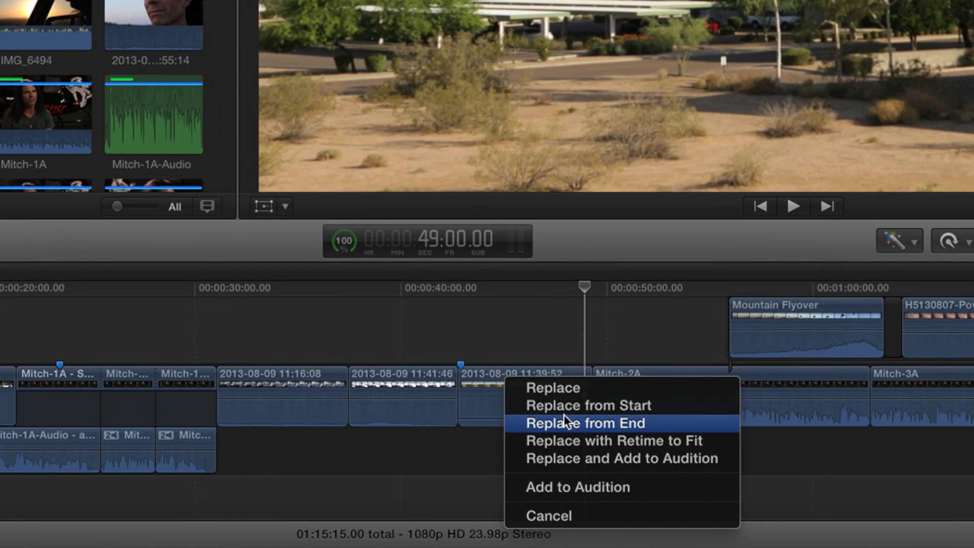
left_click(569, 454)
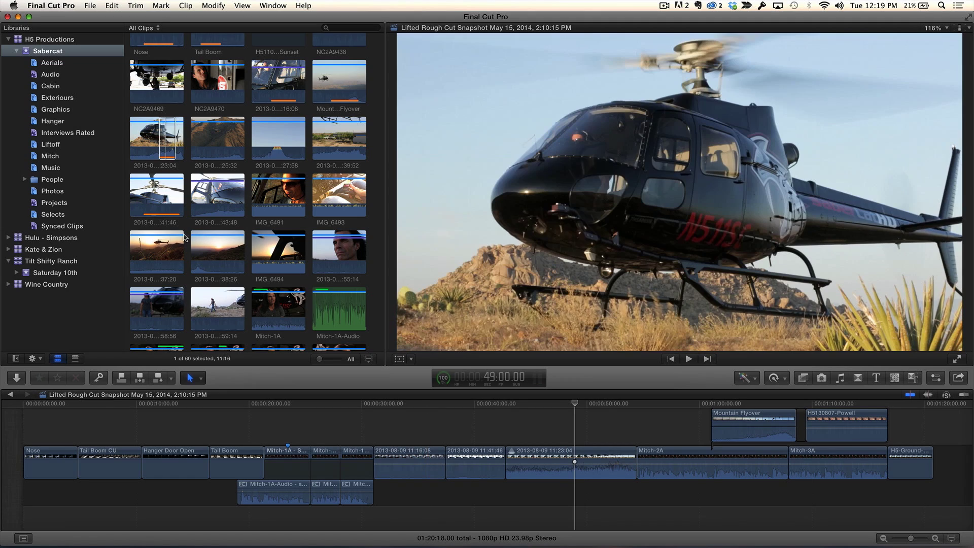
scroll(194, 239, "down", 10)
left_click(211, 239)
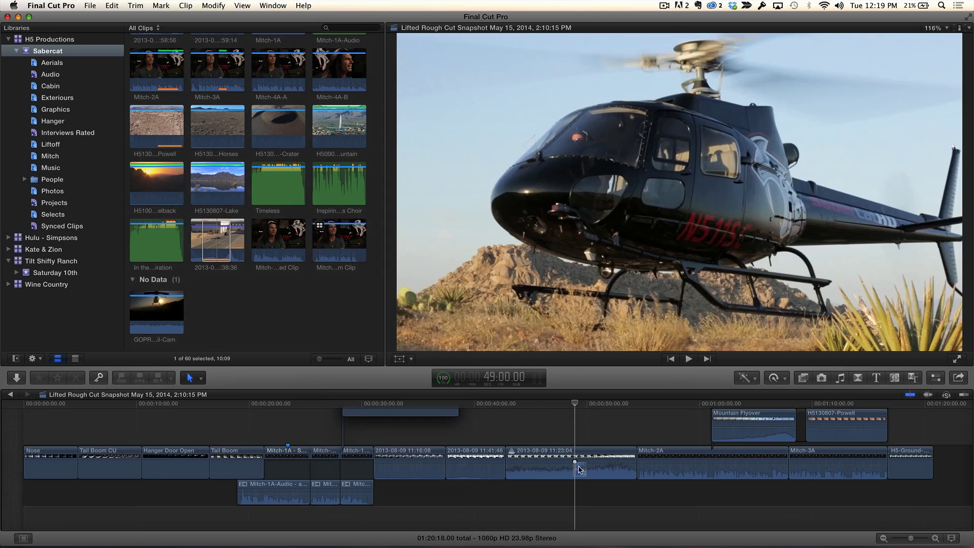
left_click(580, 465)
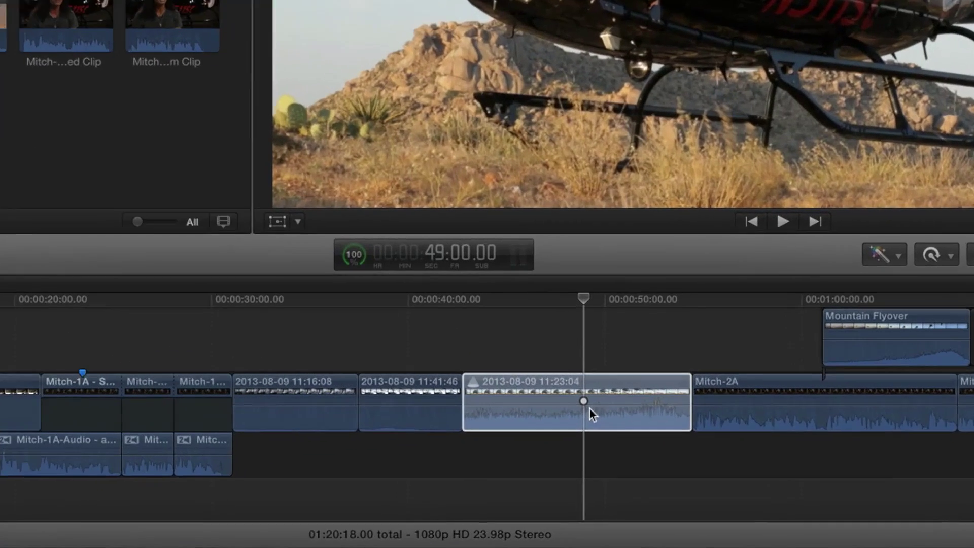
left_click_drag(590, 408, 591, 401)
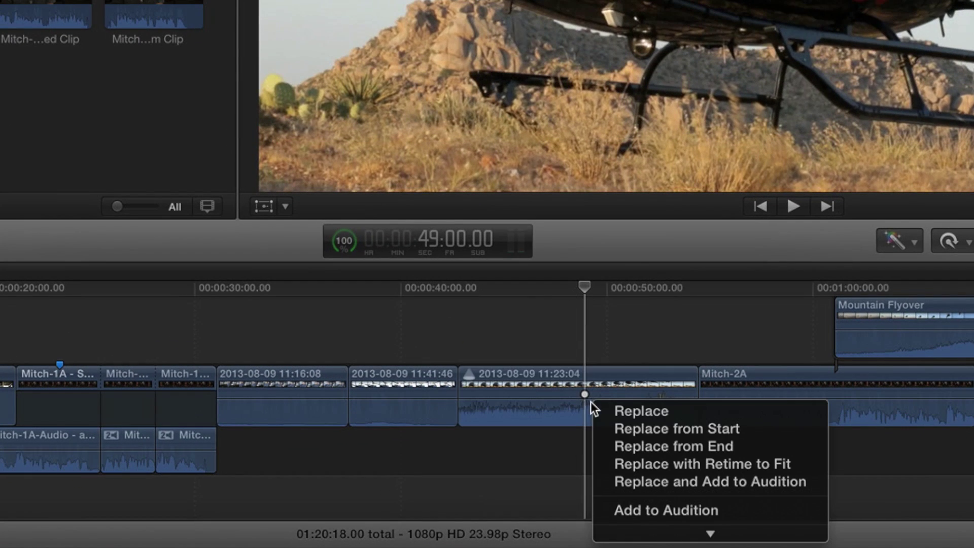
left_click(668, 500)
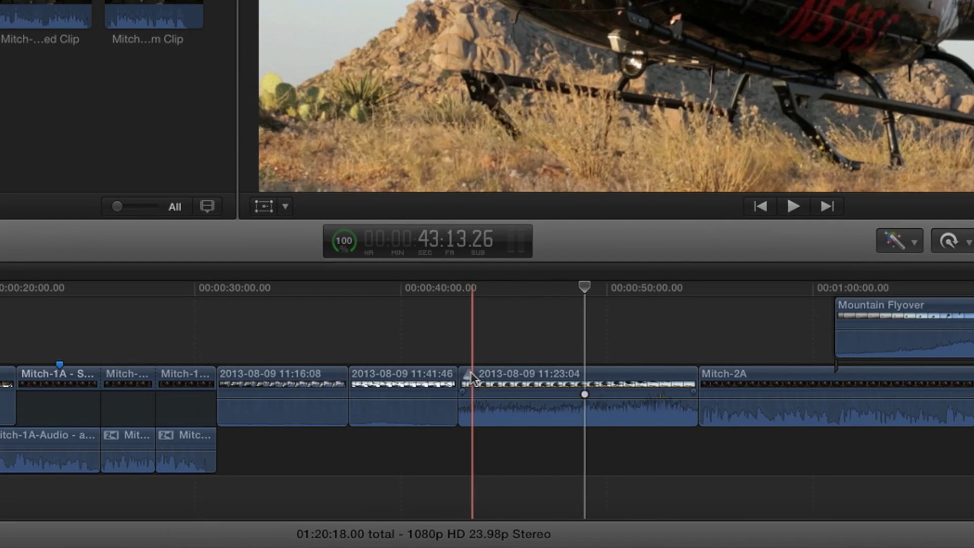
left_click(470, 374)
key("Right")
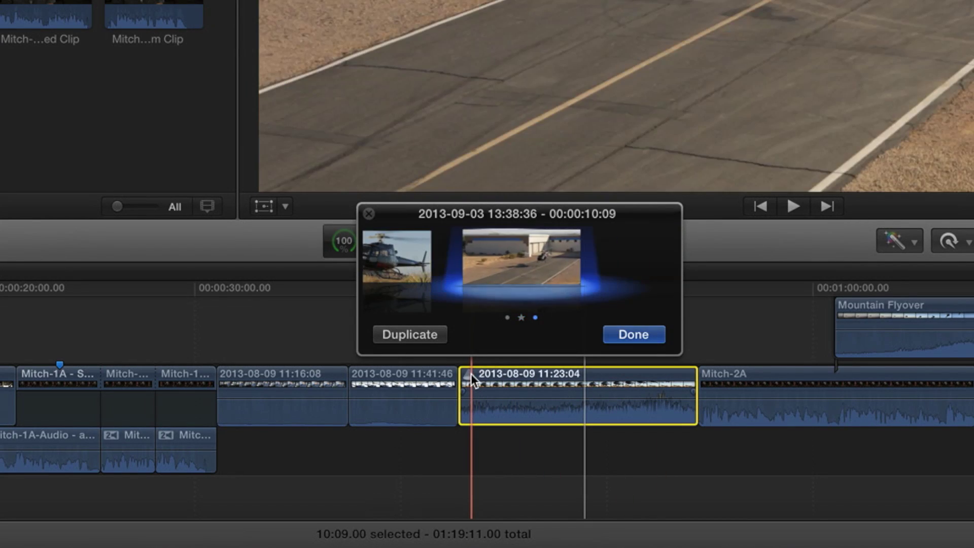
key("Left")
key("Left")
key("Right")
key("Right")
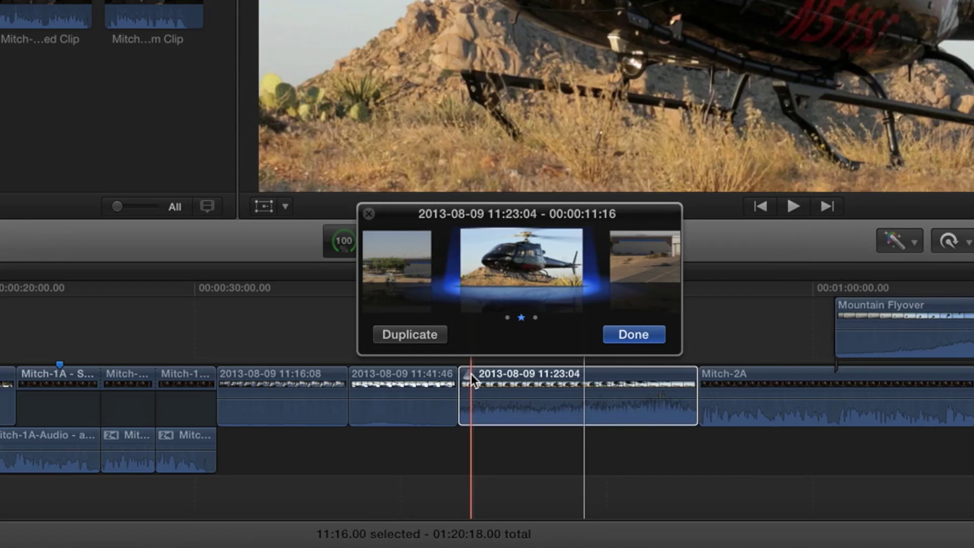
key("Left")
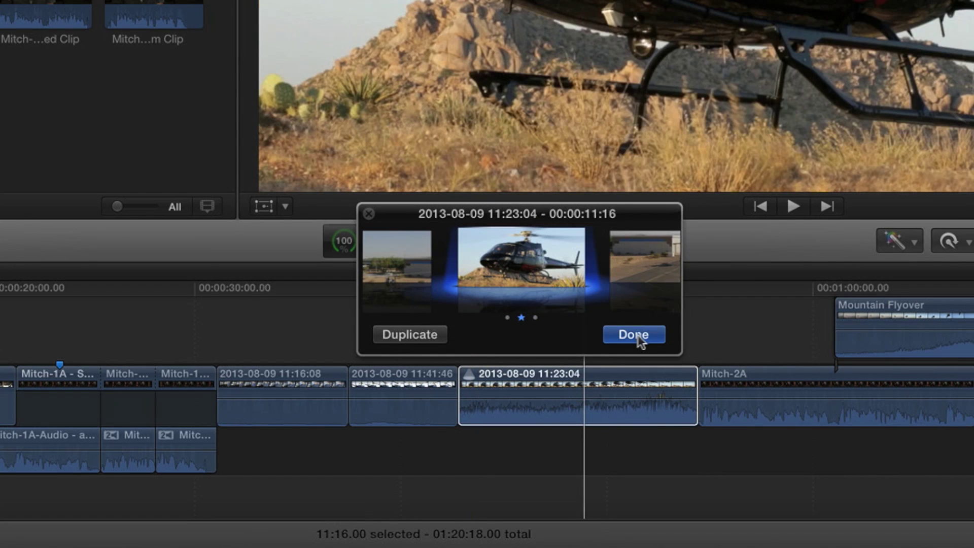
left_click(638, 336)
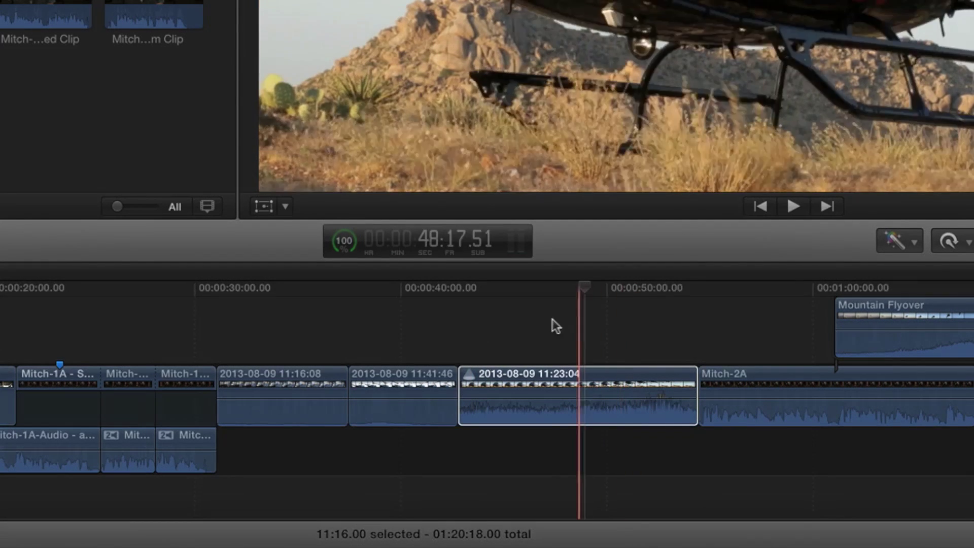
left_click(535, 318)
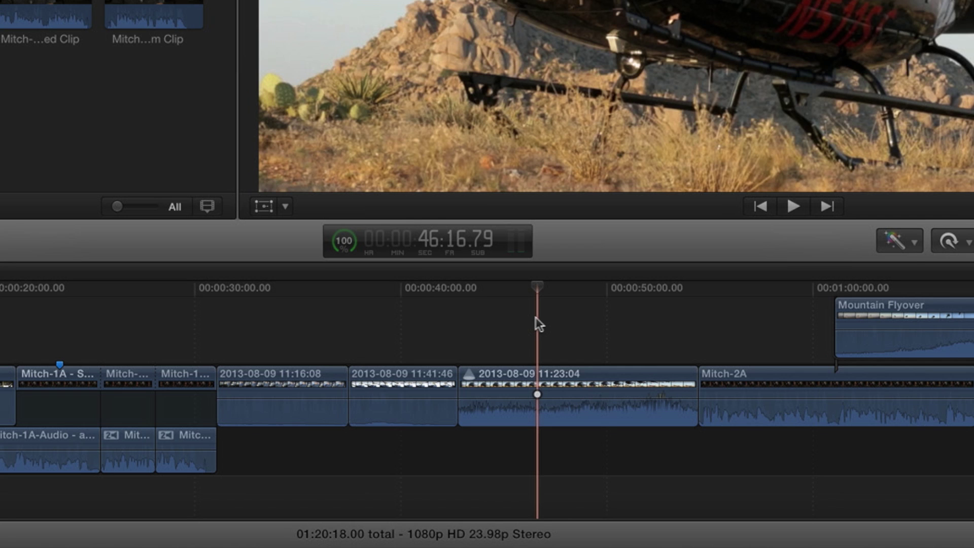
key("super+z")
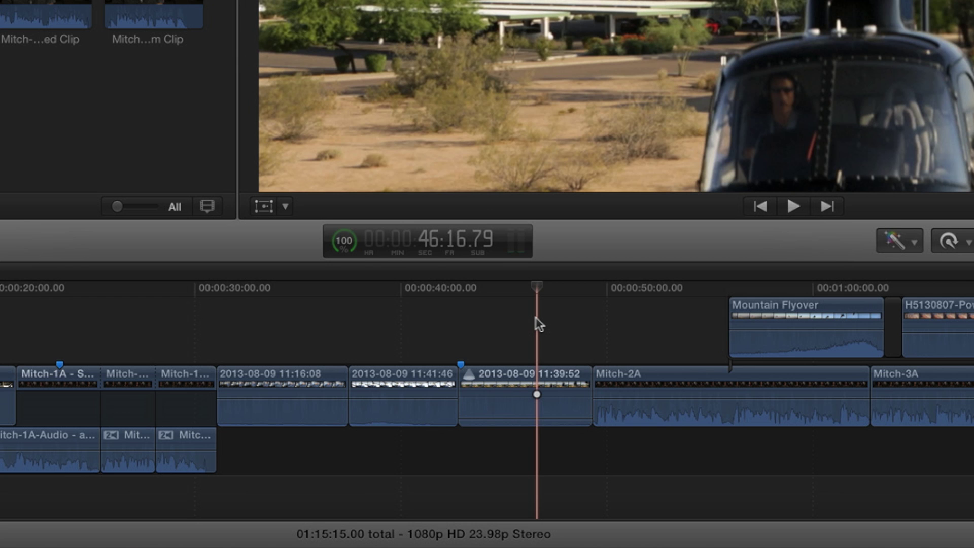
key("l")
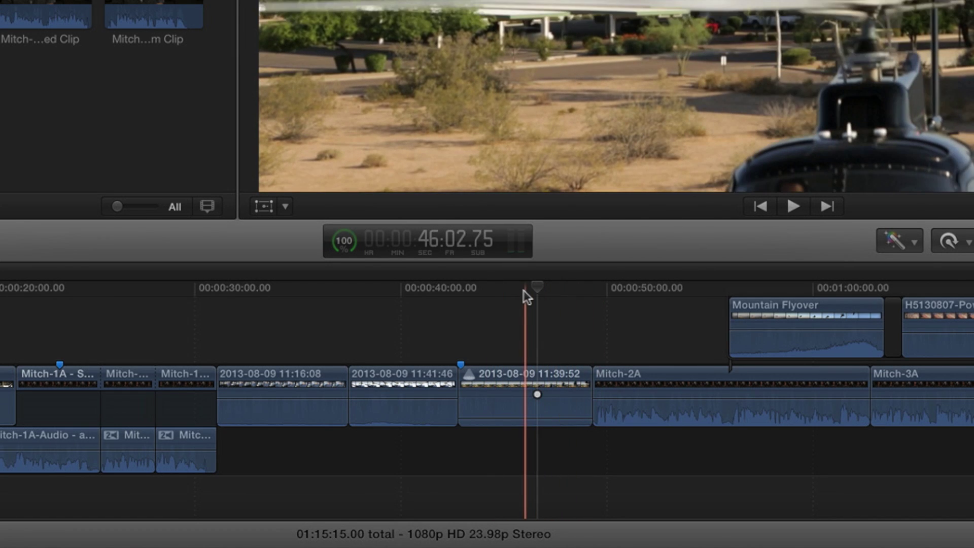
key("ctrl+Right")
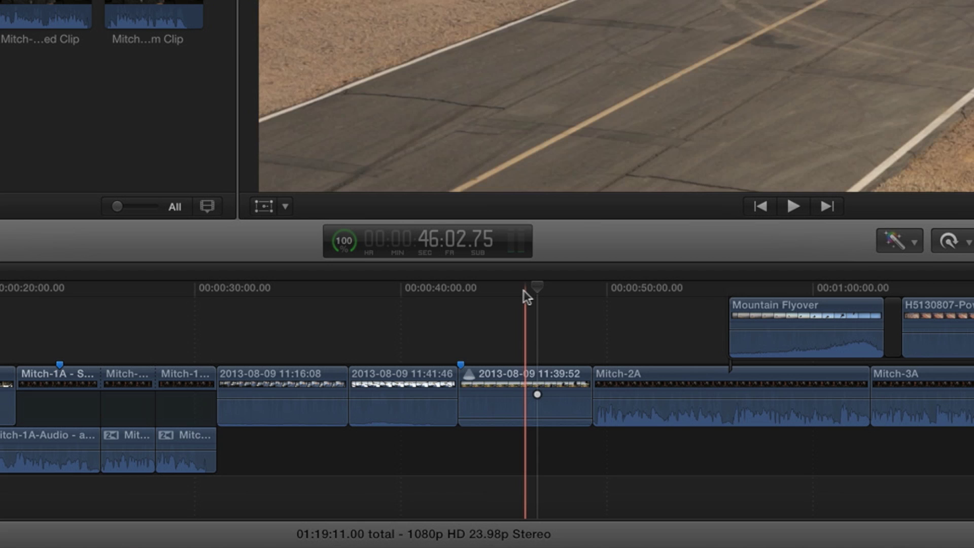
key("ctrl+Right")
key("ctrl+Right")
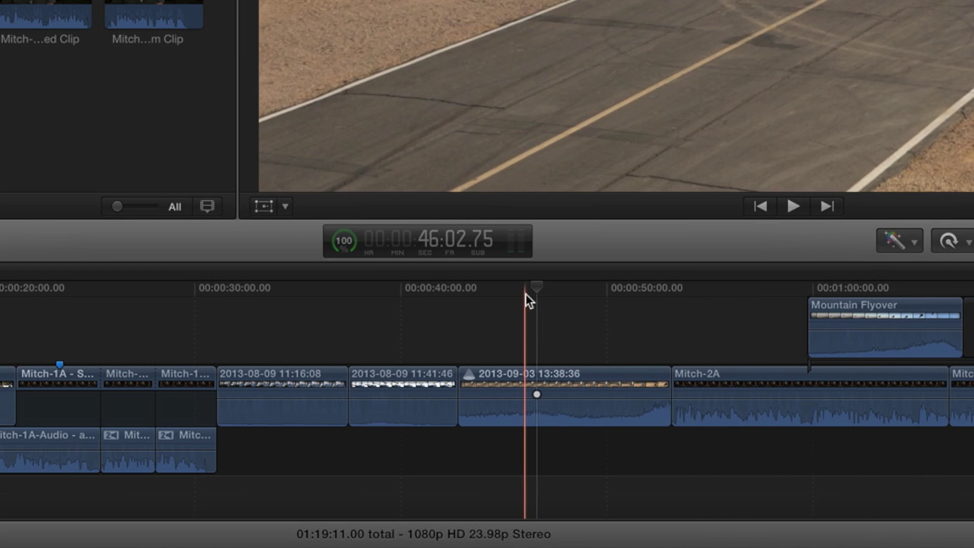
key("ctrl+Right")
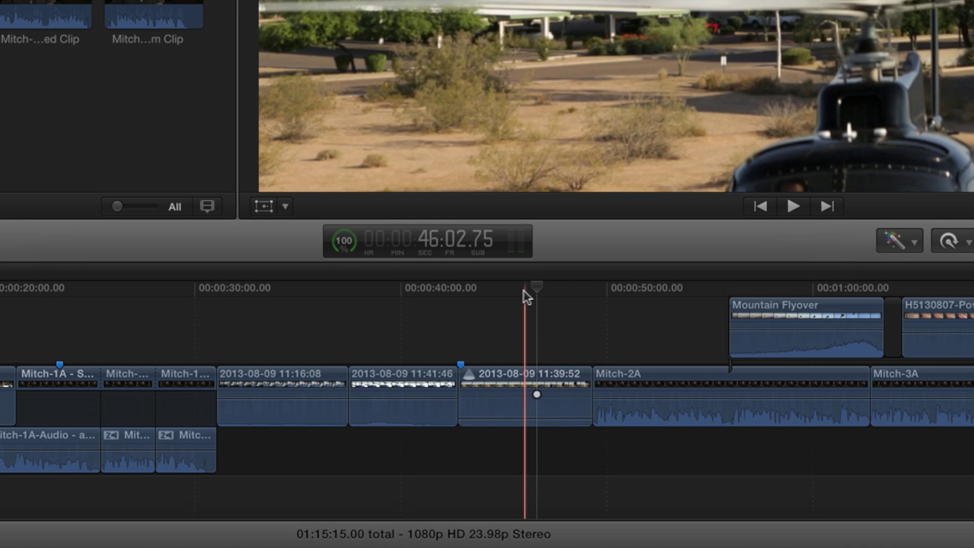
left_click(469, 372)
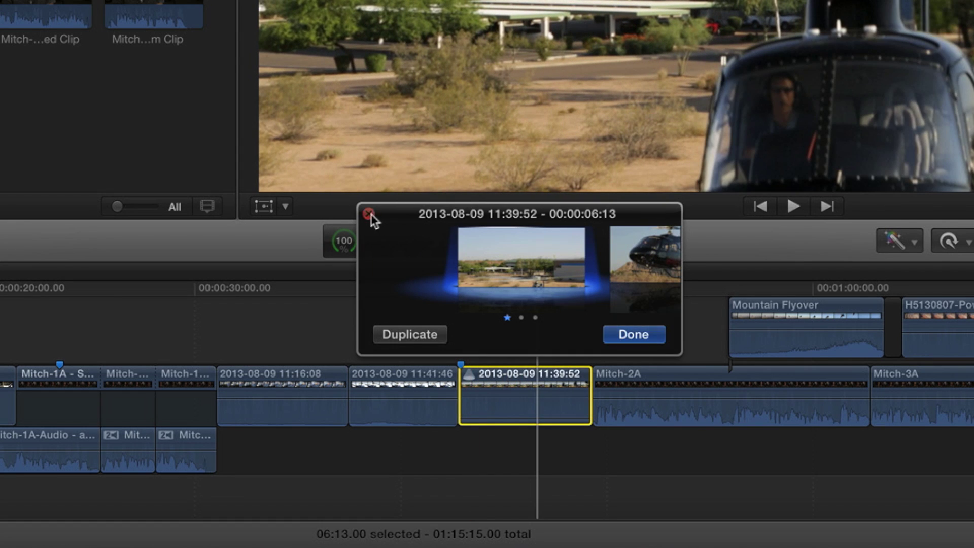
left_click(370, 214)
left_click(526, 351)
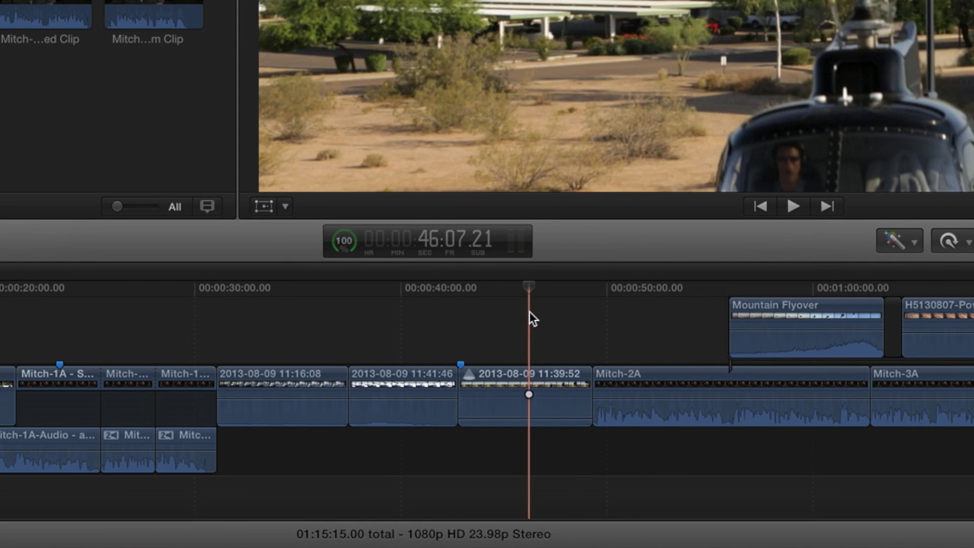
key("ctrl+Right")
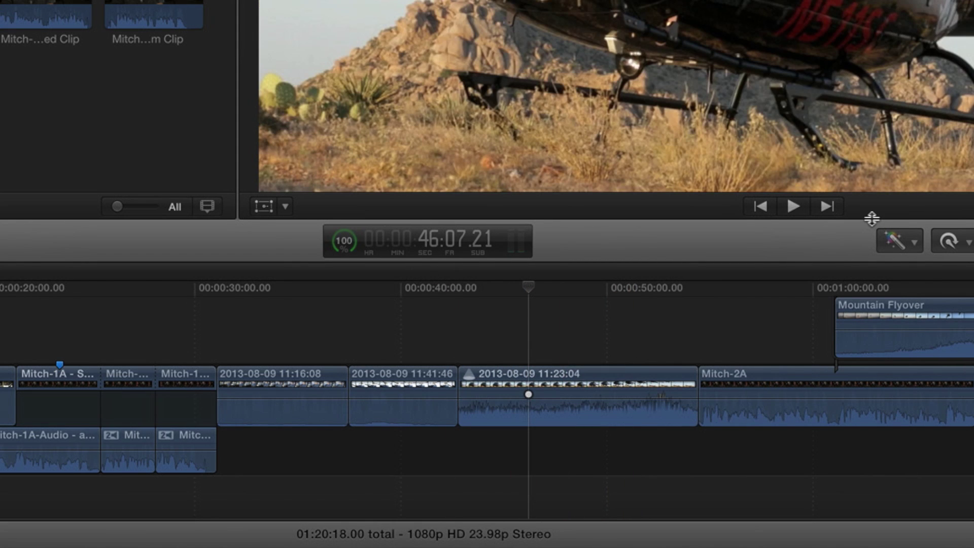
key("ctrl+Left")
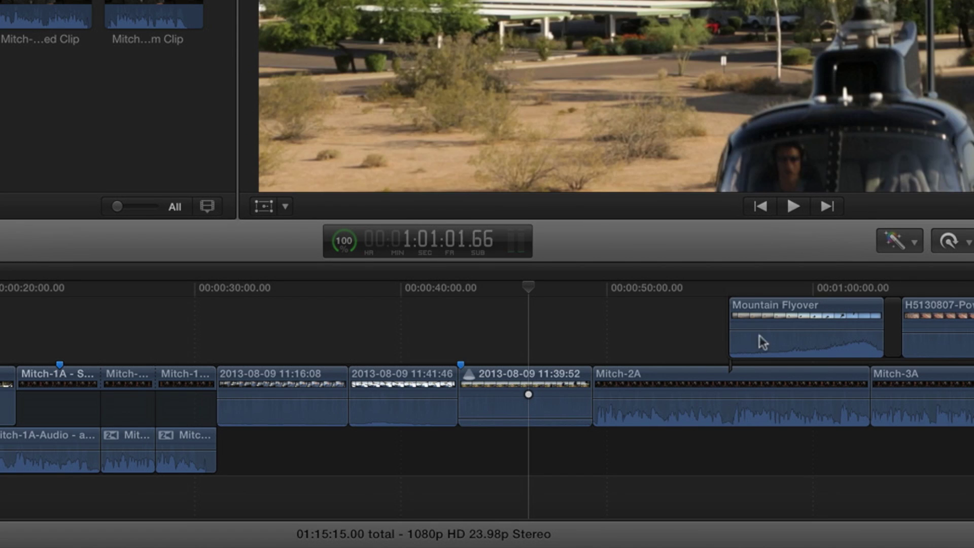
Step: Lift the helicopter audition into a connected clip, switch to the 13:38:36 take, and drag it down
left_click(535, 375)
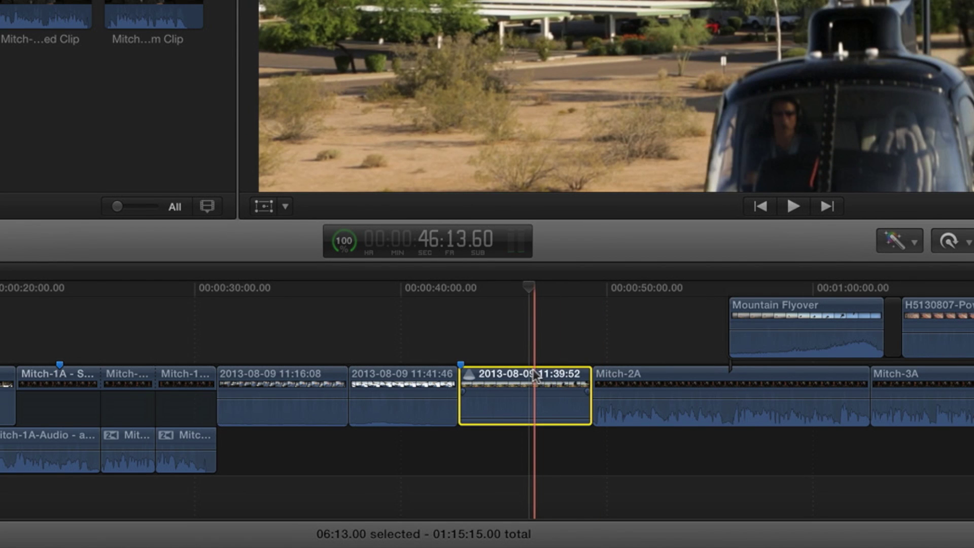
key("alt+super+Up")
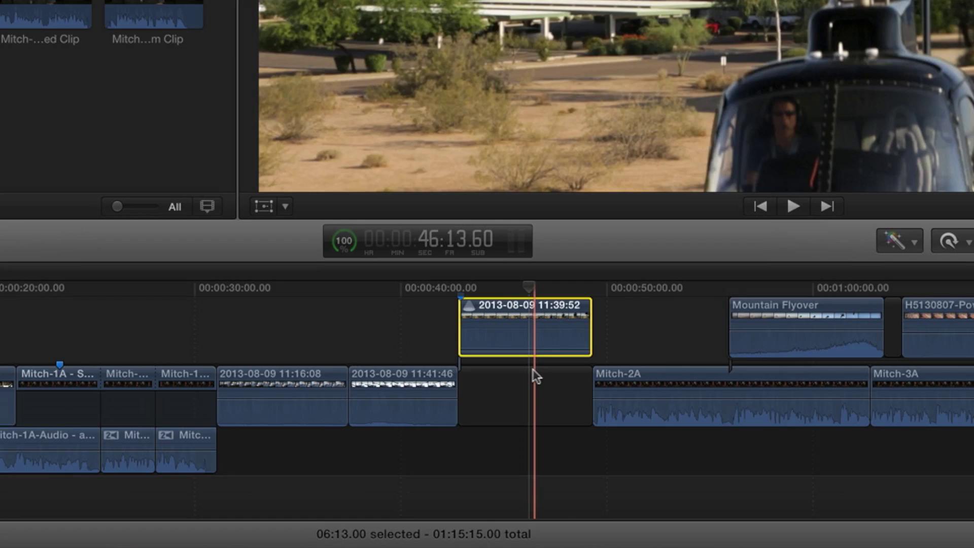
key("ctrl+Right")
key("ctrl+Right")
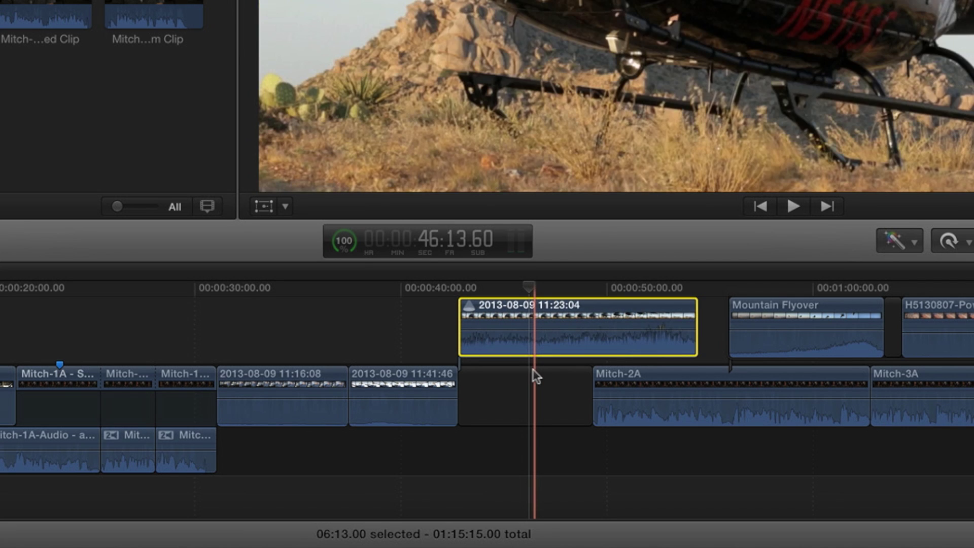
key("ctrl+Right")
key("ctrl+Right")
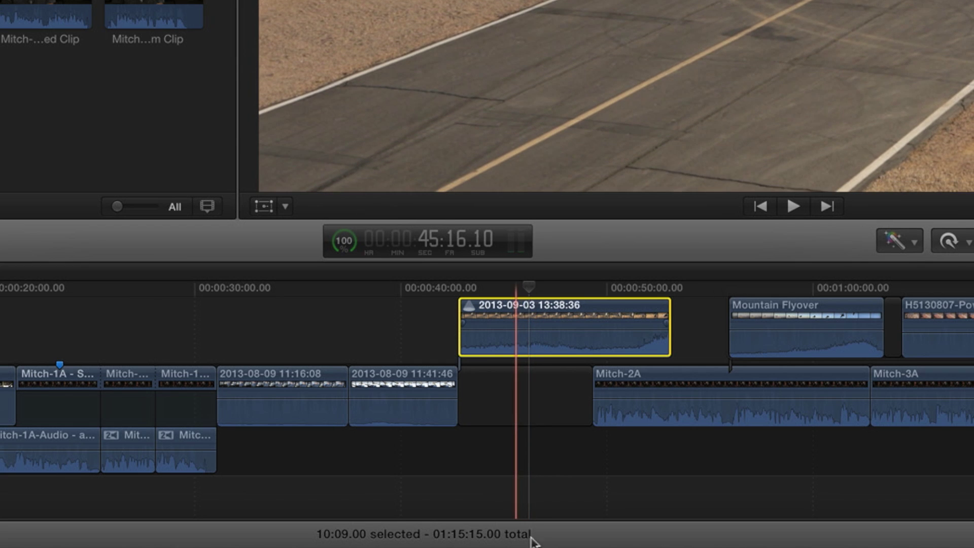
left_click_drag(514, 307, 519, 420)
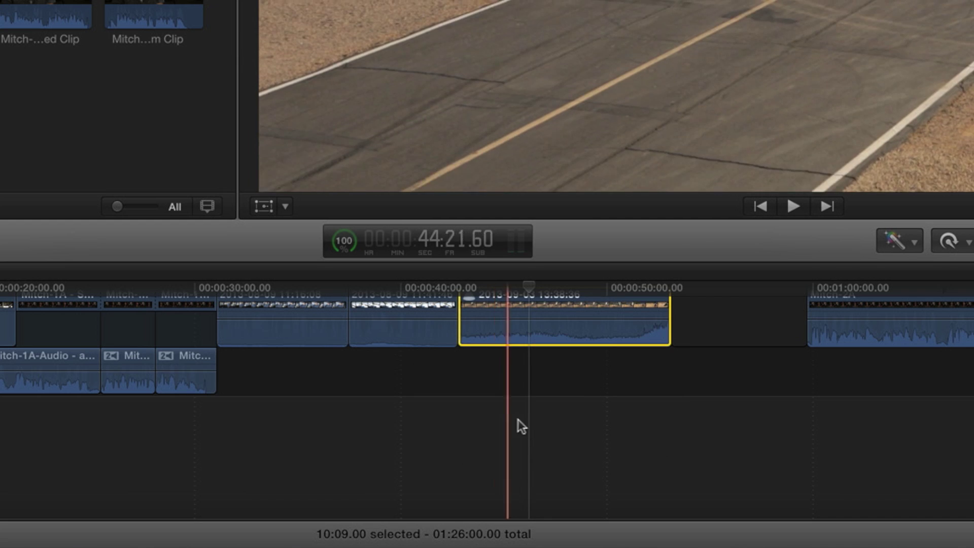
Step: Undo the first move and re-drop the audition clip beneath the storyline gap after 11:41:46
key("super+z")
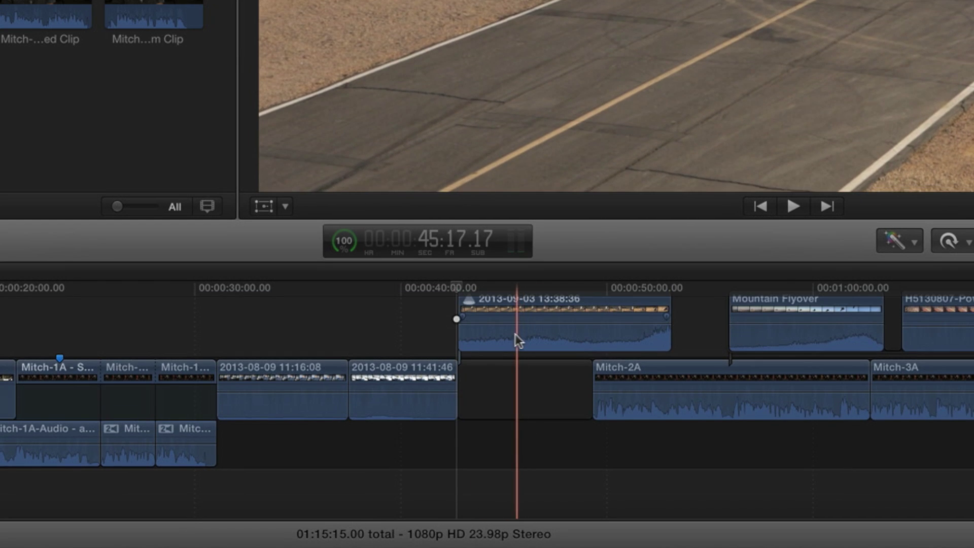
left_click_drag(515, 333, 502, 472)
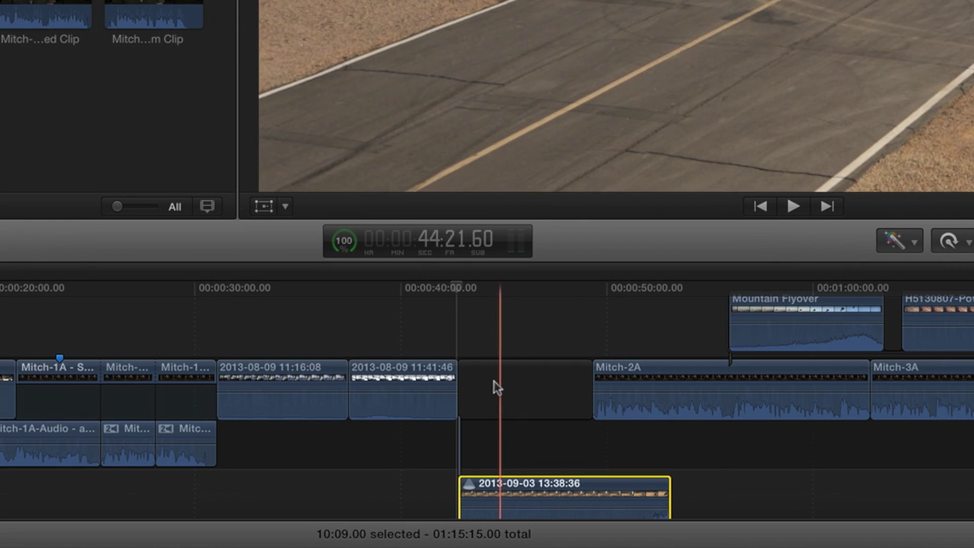
scroll(492, 352, "down", 2)
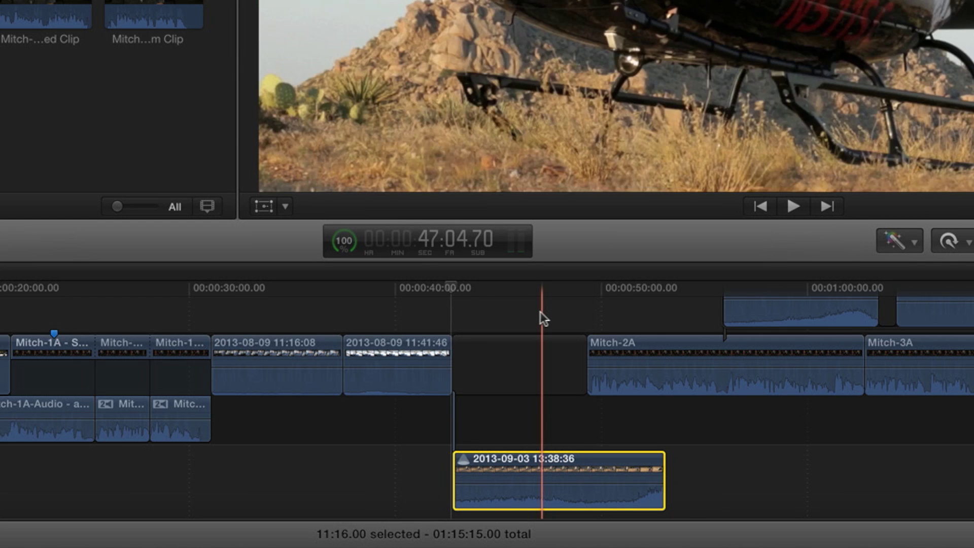
Step: Compare the audition takes, settle on the runway take, and shift the connected clip about a second earlier
key("ctrl+Left")
key("ctrl+Right")
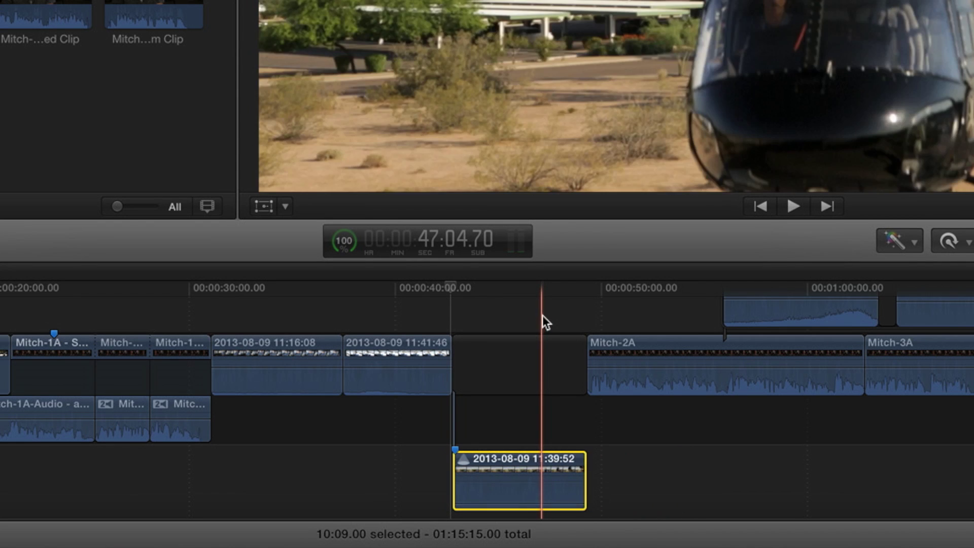
key("ctrl+Left")
key("ctrl+Right")
key("ctrl+Left")
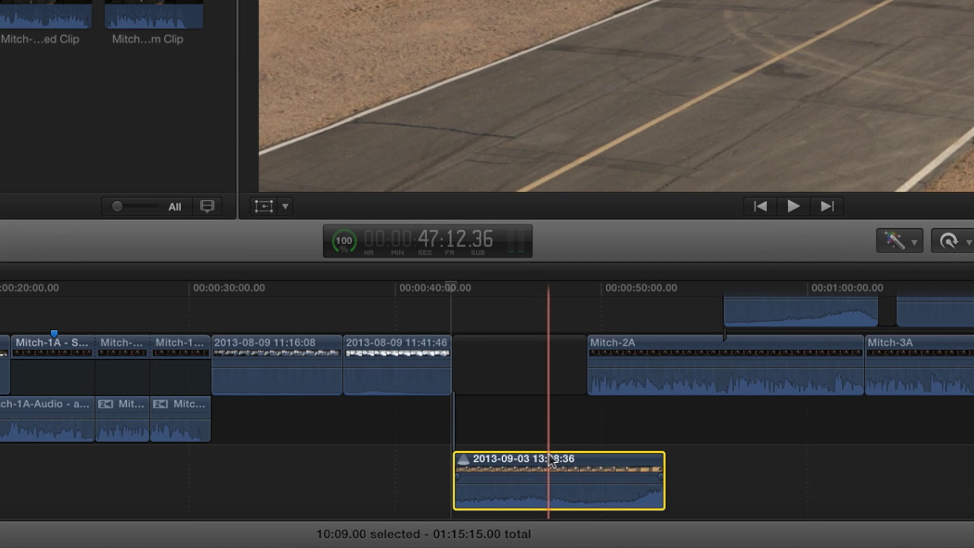
left_click_drag(550, 459, 512, 465)
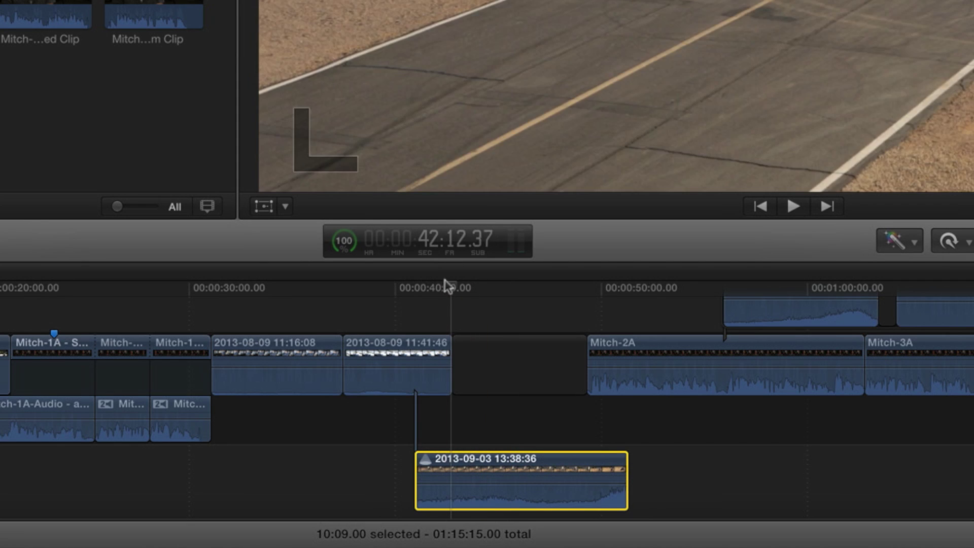